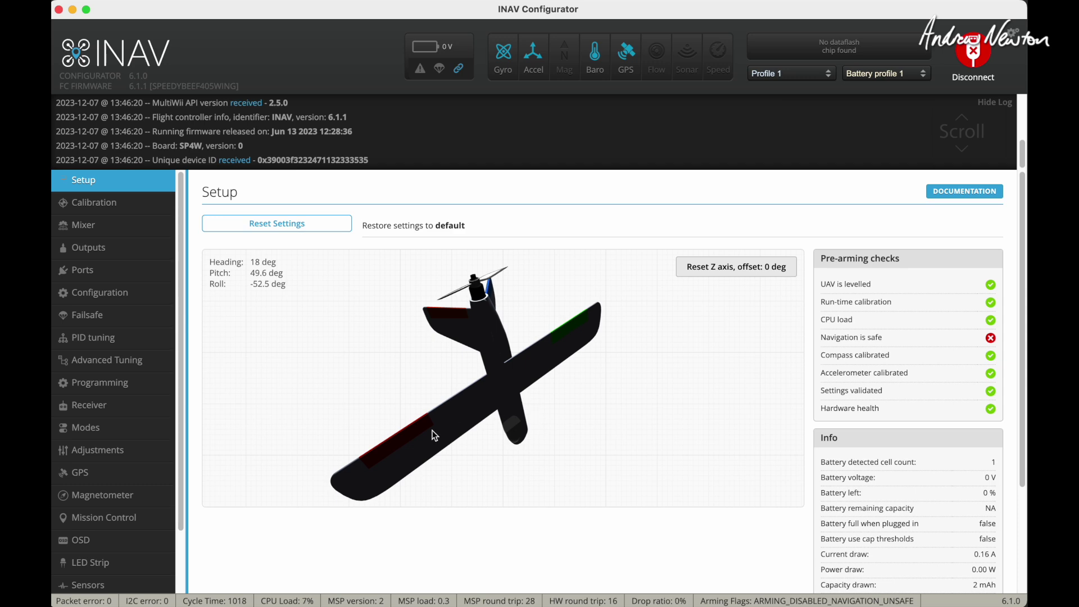
- Review the accelerometer calibration and the Airplane V-tail mixer, including its motor and servo mixer rules
{"action": "left_click", "coordinate": [87, 204]}
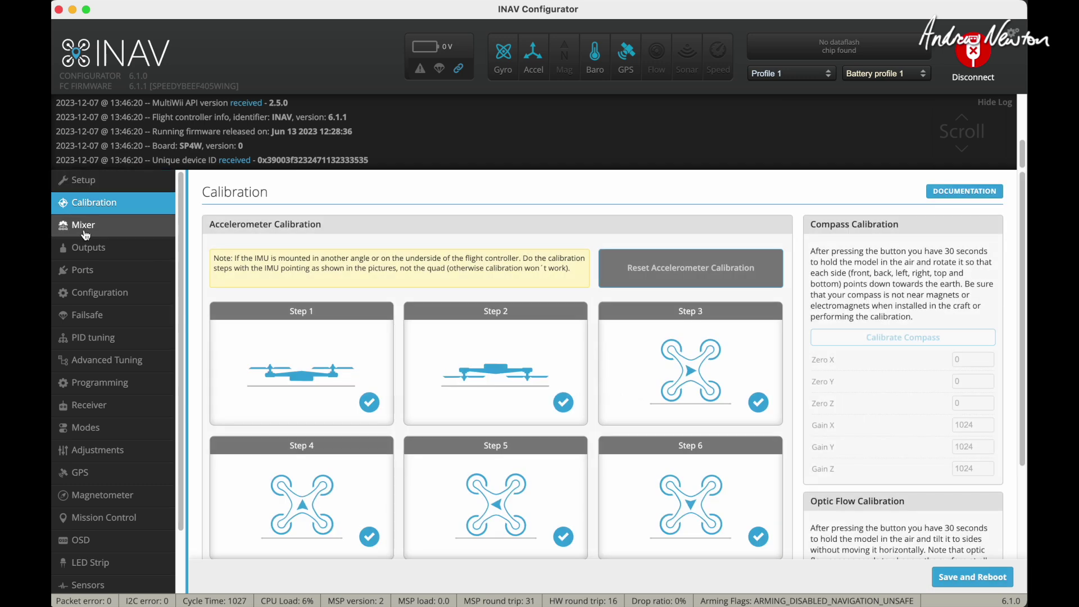
{"action": "left_click", "coordinate": [86, 226]}
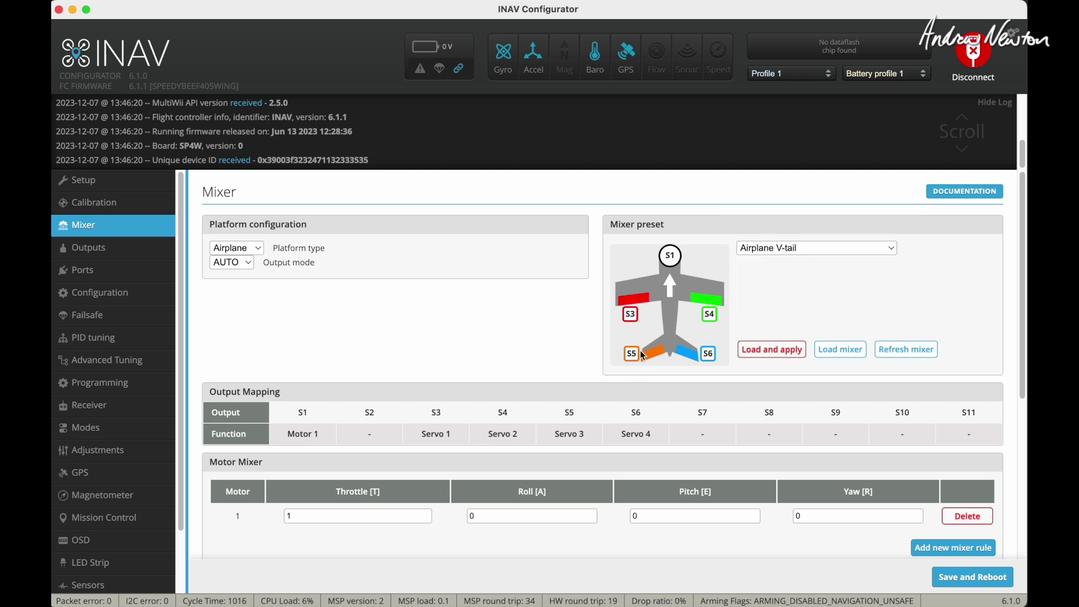
{"action": "scroll", "coordinate": [483, 389], "scroll_direction": "down", "scroll_amount": 5}
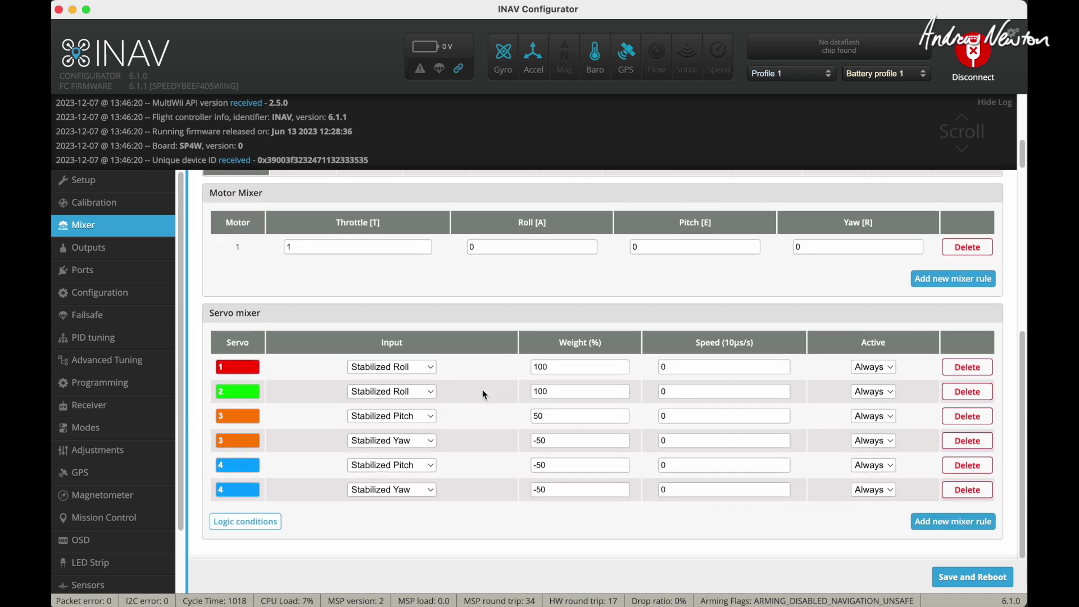
- Inspect the motor and servo output configuration and the servo refresh rate choices, leaving 330Hz selected
{"action": "left_click", "coordinate": [84, 248]}
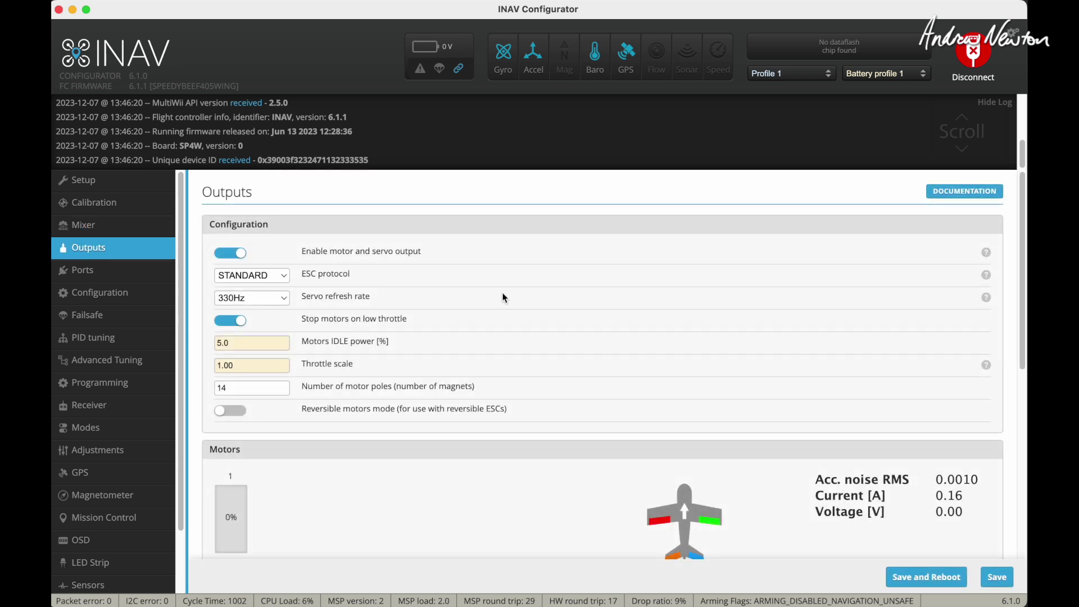
{"action": "left_click", "coordinate": [256, 301]}
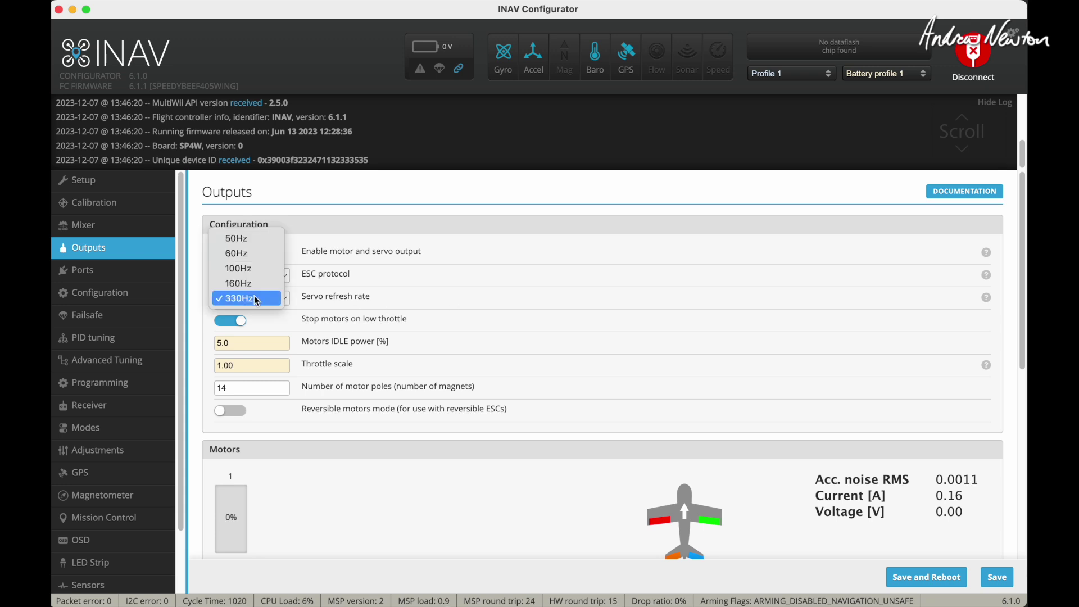
{"action": "left_click", "coordinate": [607, 308]}
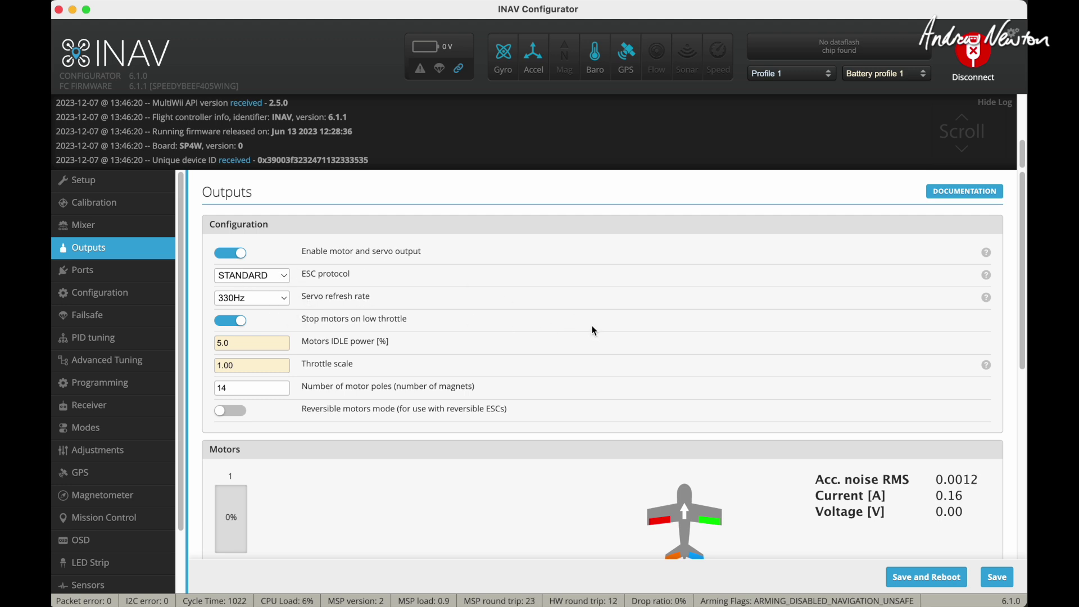
- Examine the serial port assignments and the peripheral choices for UART5, keeping MSP DisplayPort selected
{"action": "left_click", "coordinate": [78, 270]}
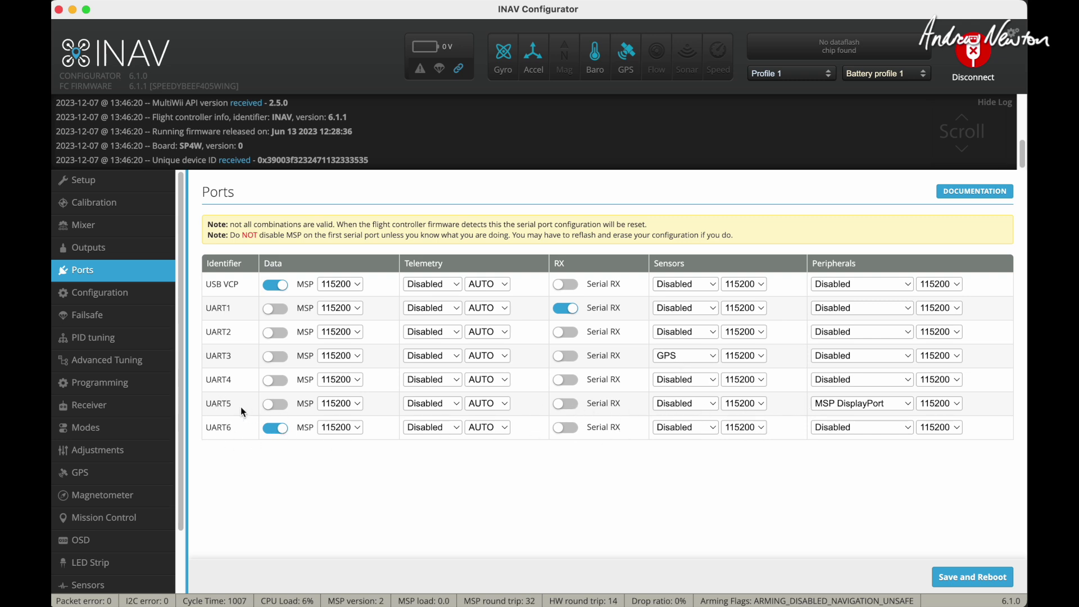
{"action": "left_click", "coordinate": [855, 404]}
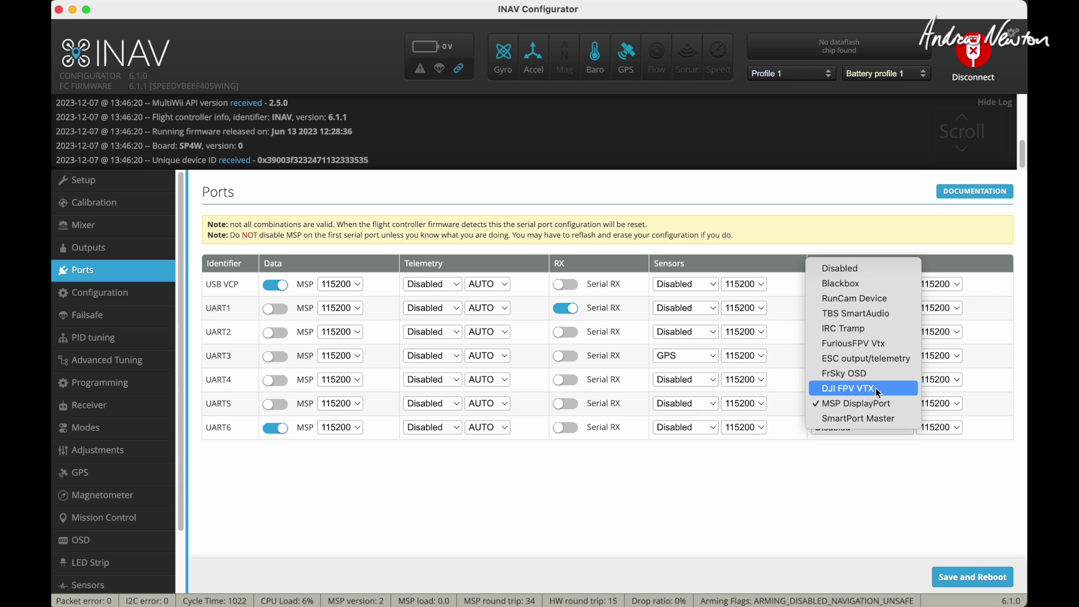
{"action": "left_click", "coordinate": [851, 404]}
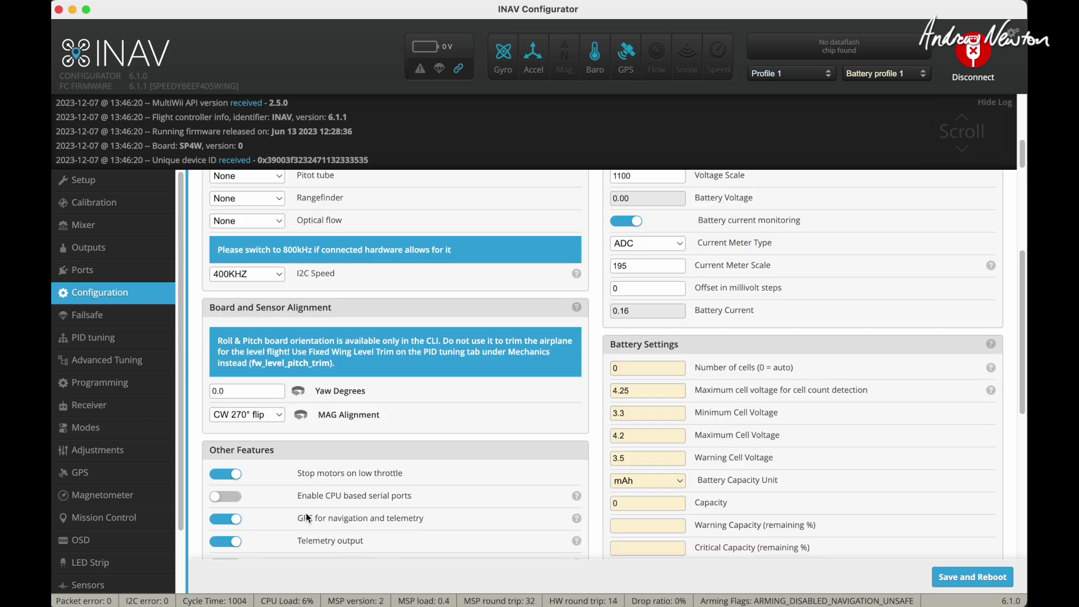
- Review the remaining feature switches in the board configuration and the failsafe settings
{"action": "scroll", "coordinate": [427, 525], "scroll_direction": "down", "scroll_amount": 6}
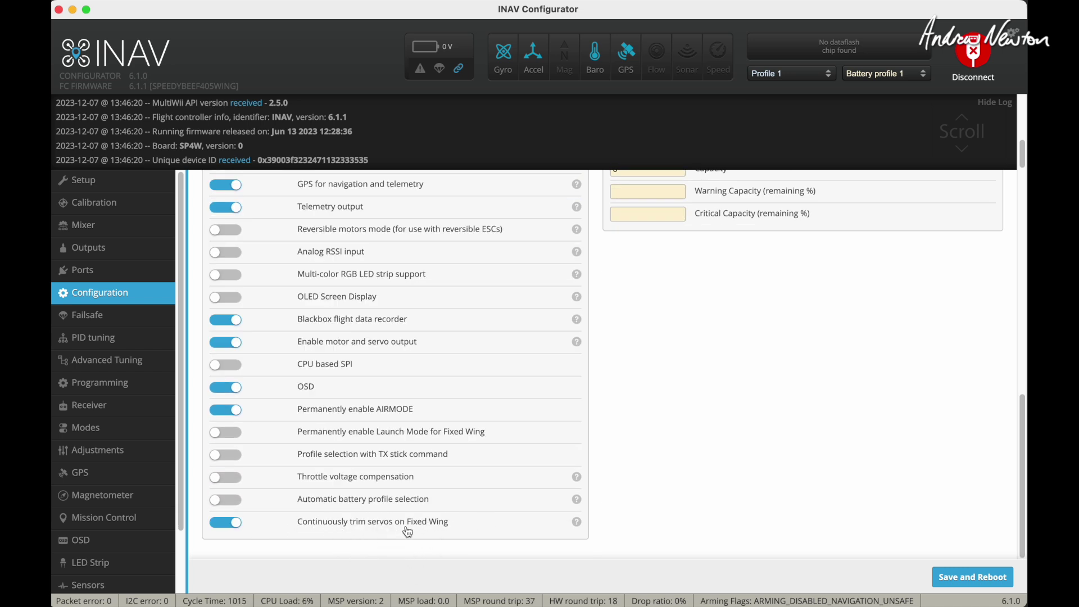
{"action": "left_click", "coordinate": [105, 322]}
- Examine the PID gains and fixed wing level trim, and the fixed wing navigation throttles in advanced tuning
{"action": "left_click", "coordinate": [94, 340]}
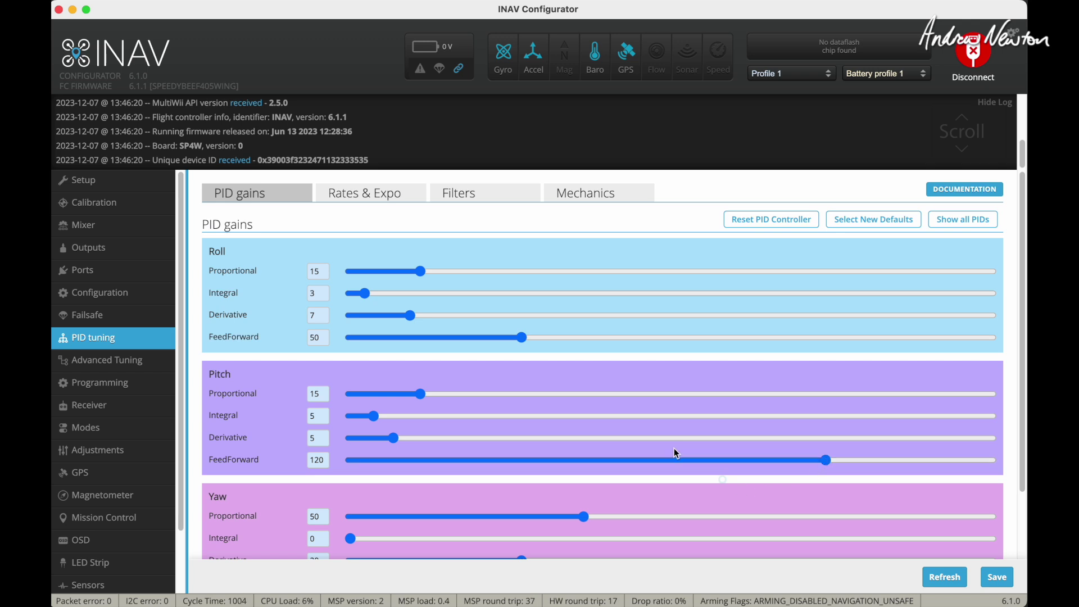
{"action": "left_click", "coordinate": [587, 193]}
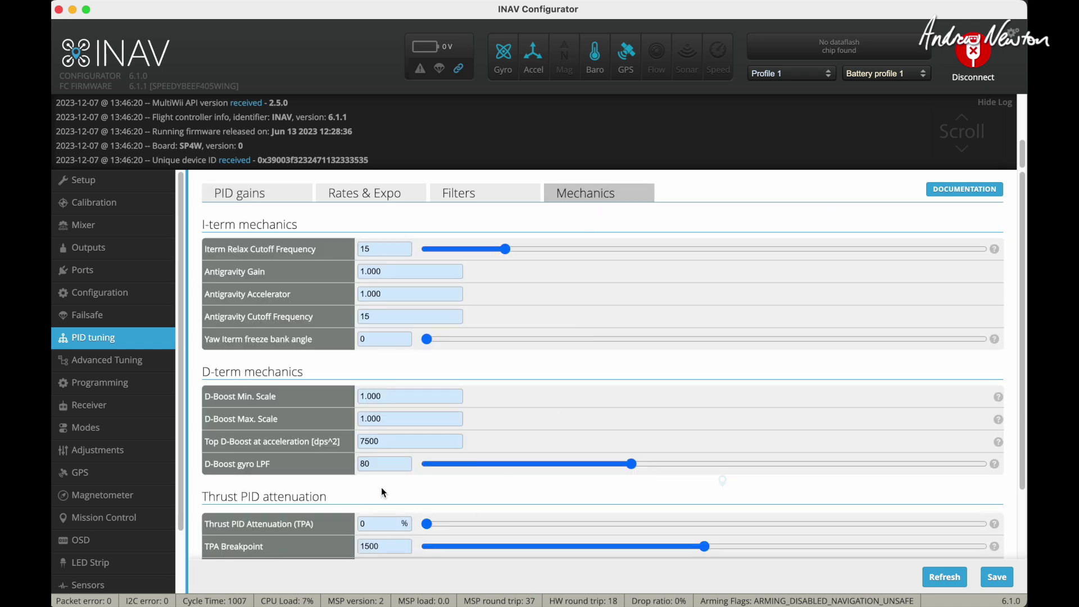
{"action": "scroll", "coordinate": [381, 493], "scroll_direction": "down", "scroll_amount": 3}
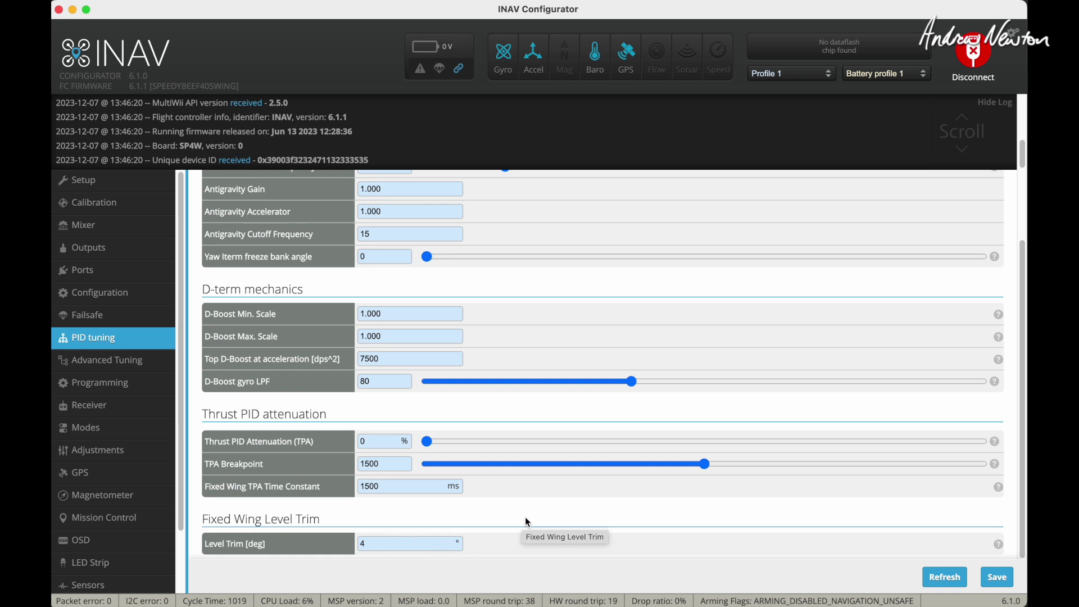
{"action": "left_click", "coordinate": [108, 362]}
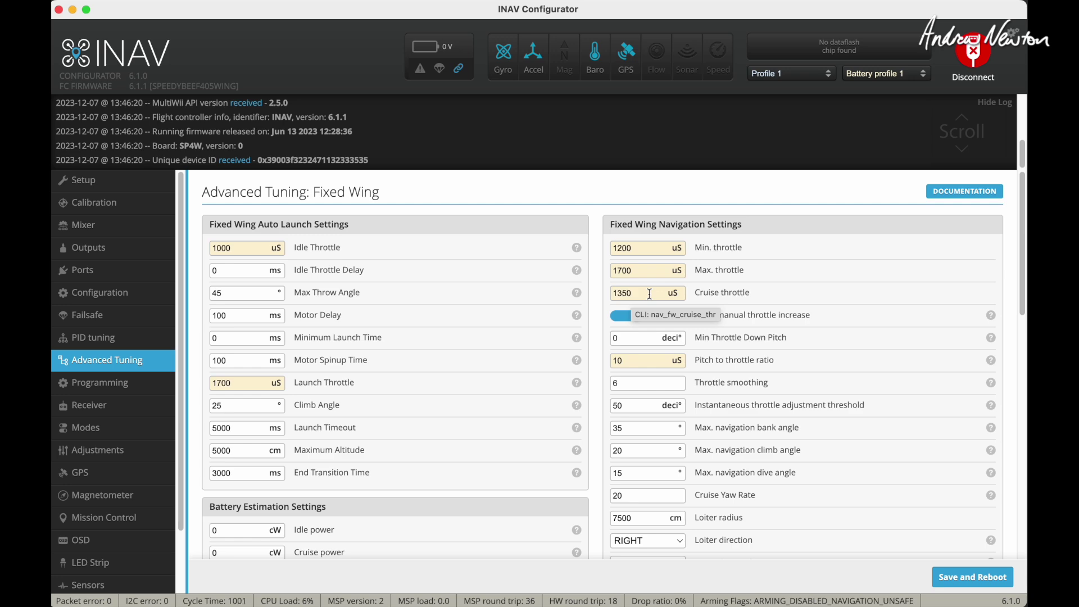
- Check the receiver setup and the flight mode channel ranges, from ARM down to the last assigned mode
{"action": "left_click", "coordinate": [93, 405]}
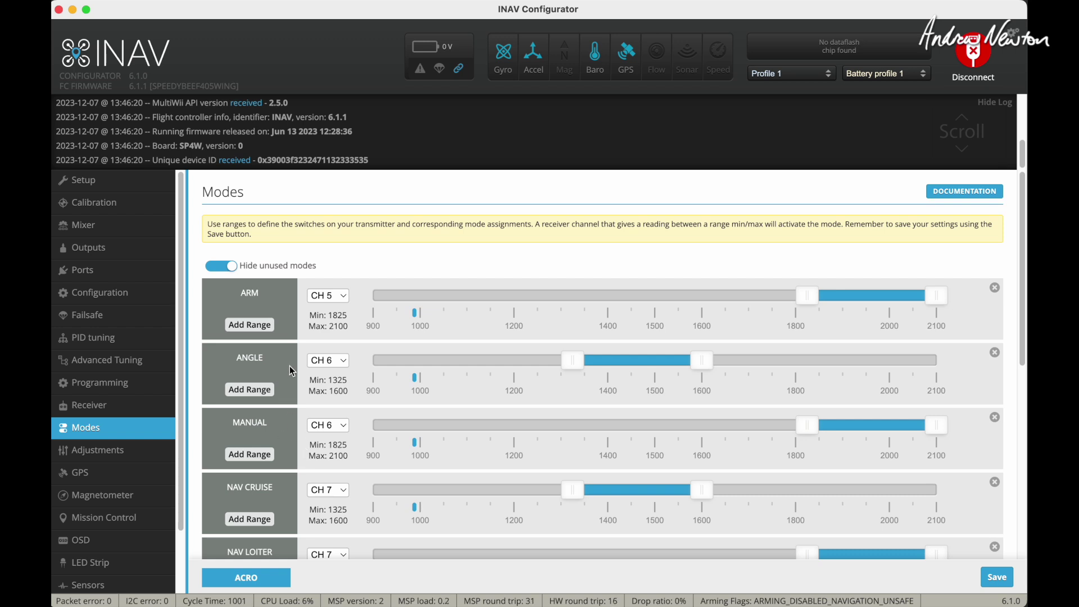
{"action": "scroll", "coordinate": [289, 432], "scroll_direction": "down", "scroll_amount": 3}
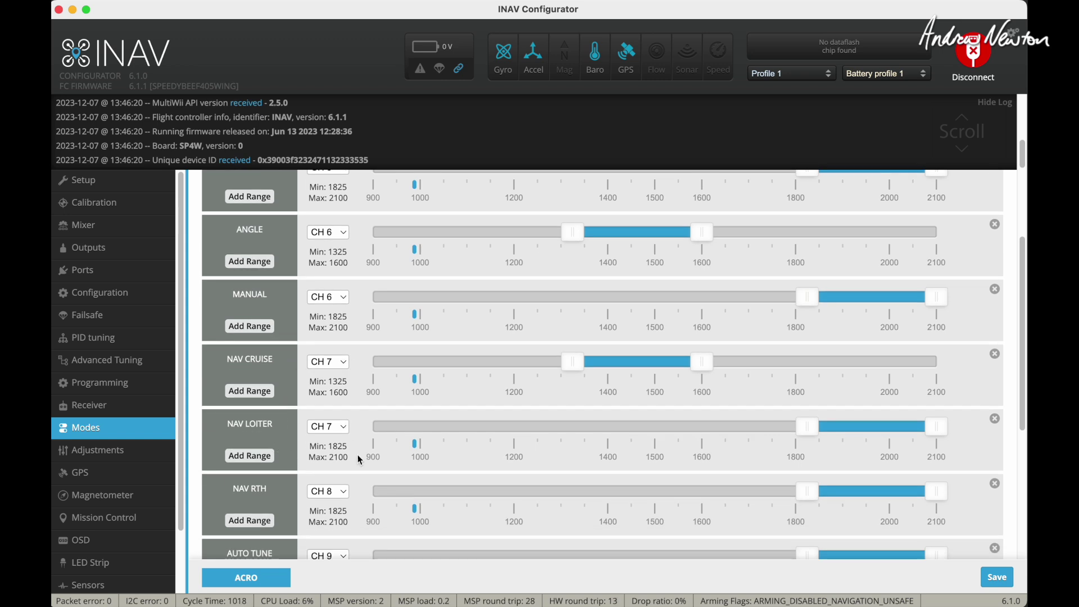
{"action": "scroll", "coordinate": [356, 453], "scroll_direction": "down", "scroll_amount": 6}
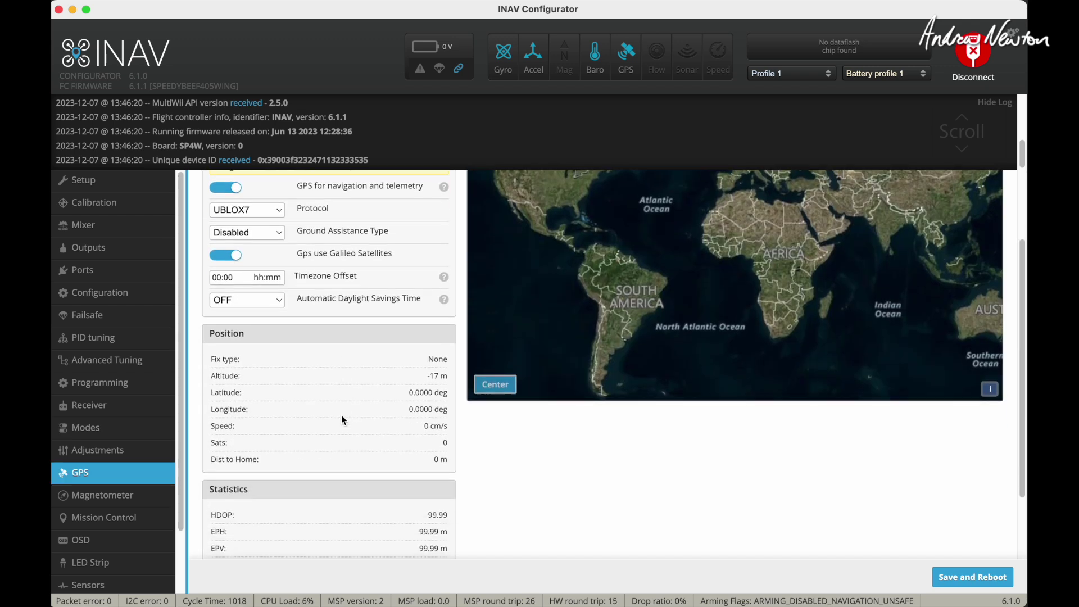
- Review the GPS settings with their position and statistics data, and the default OSD layout
{"action": "scroll", "coordinate": [342, 415], "scroll_direction": "down", "scroll_amount": 3}
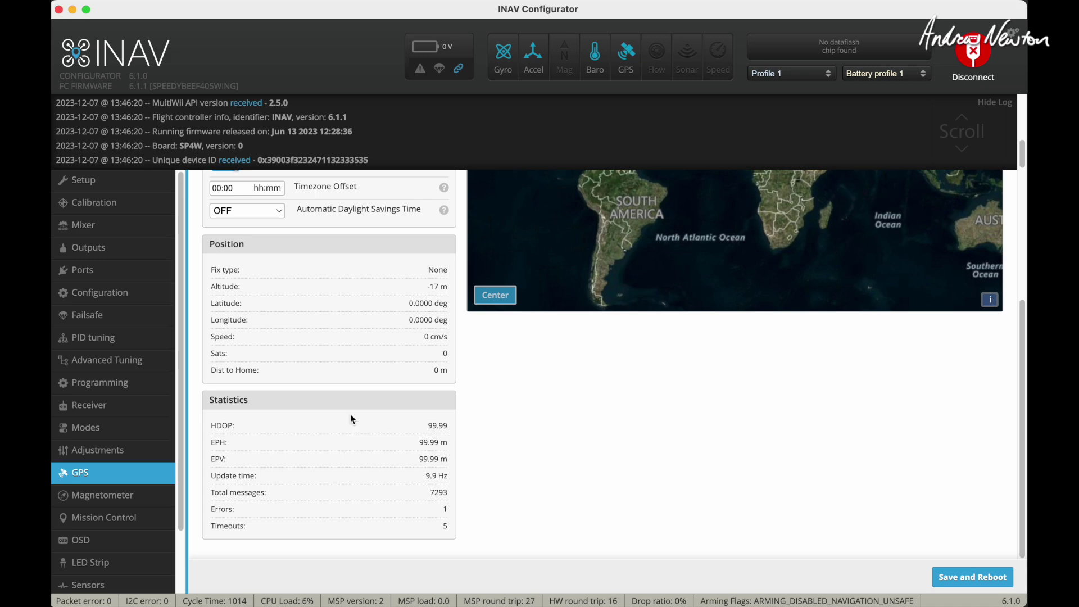
{"action": "scroll", "coordinate": [125, 472], "scroll_direction": "down", "scroll_amount": 2}
{"action": "left_click", "coordinate": [125, 472]}
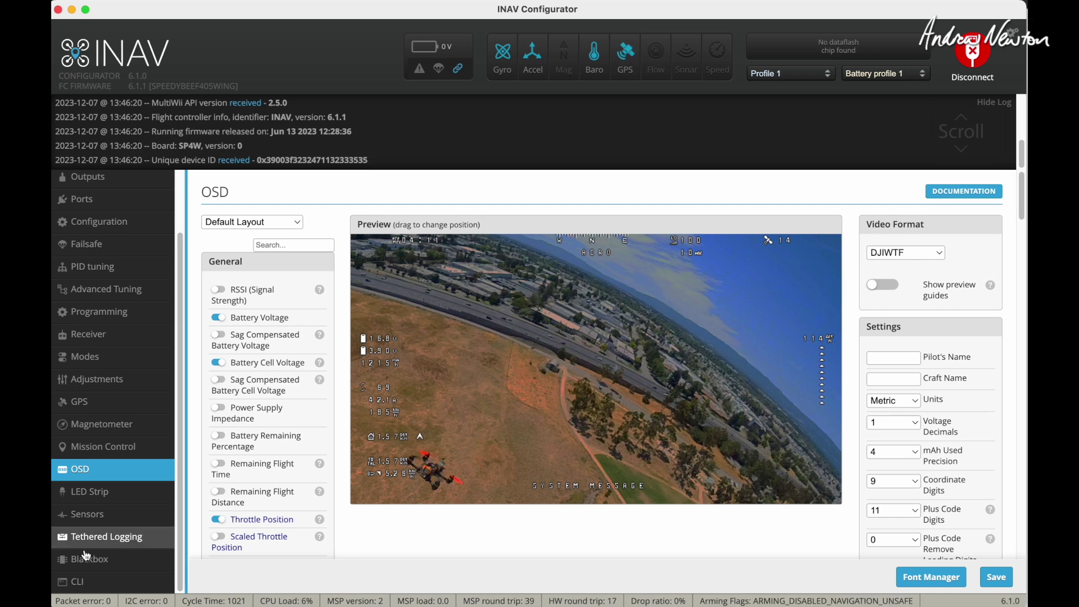
- Enter CLI mode, and bring the text file INAV HD ELRS Modes 3OSD.txt to the front over the configurator
{"action": "left_click", "coordinate": [107, 587]}
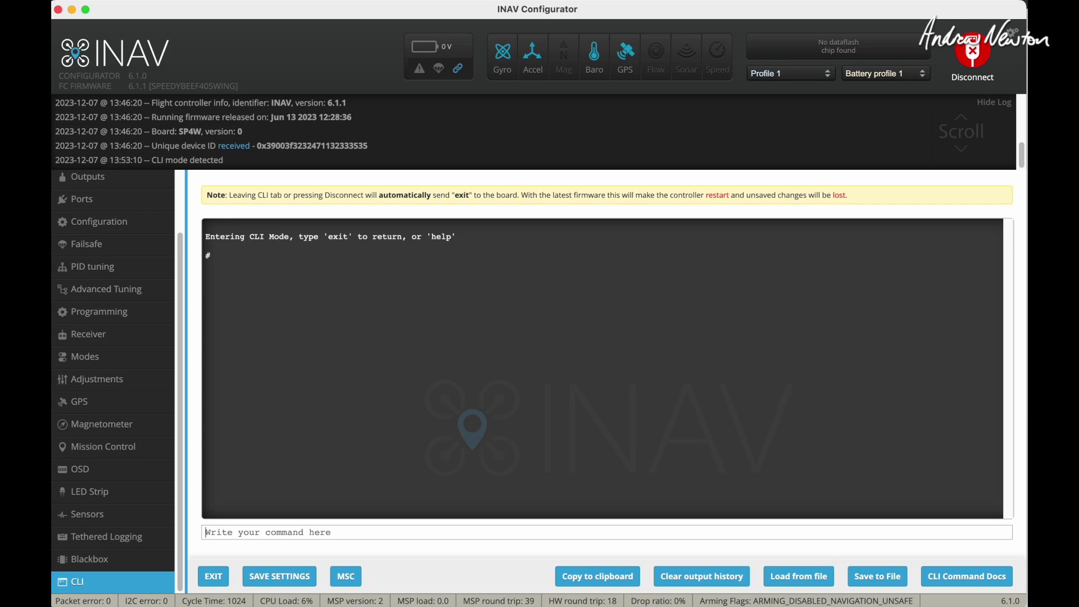
{"action": "key", "text": "super+Tab"}
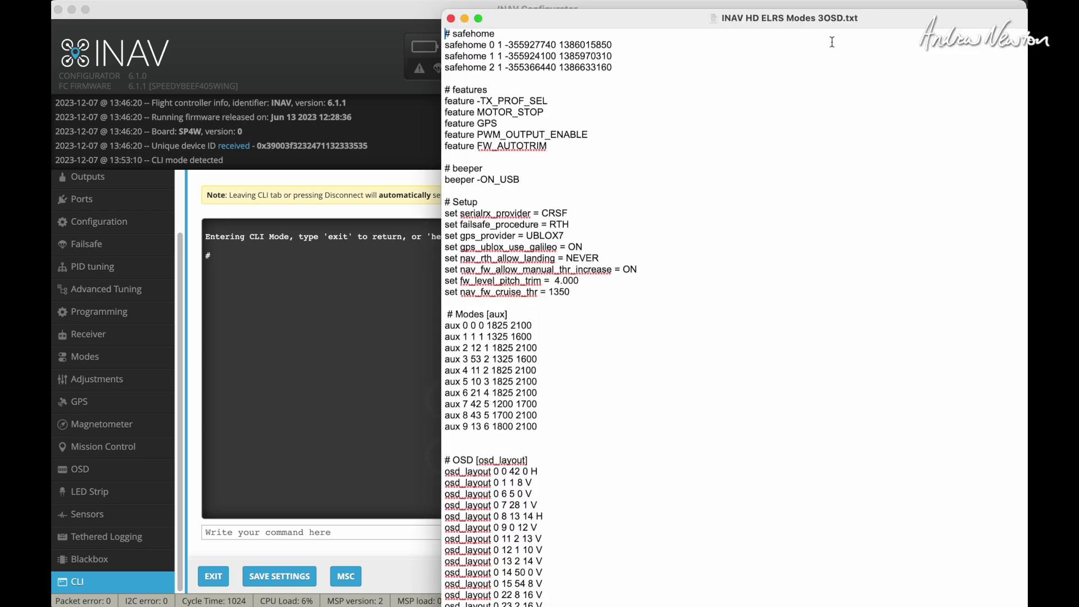
{"action": "double_click", "coordinate": [636, 25]}
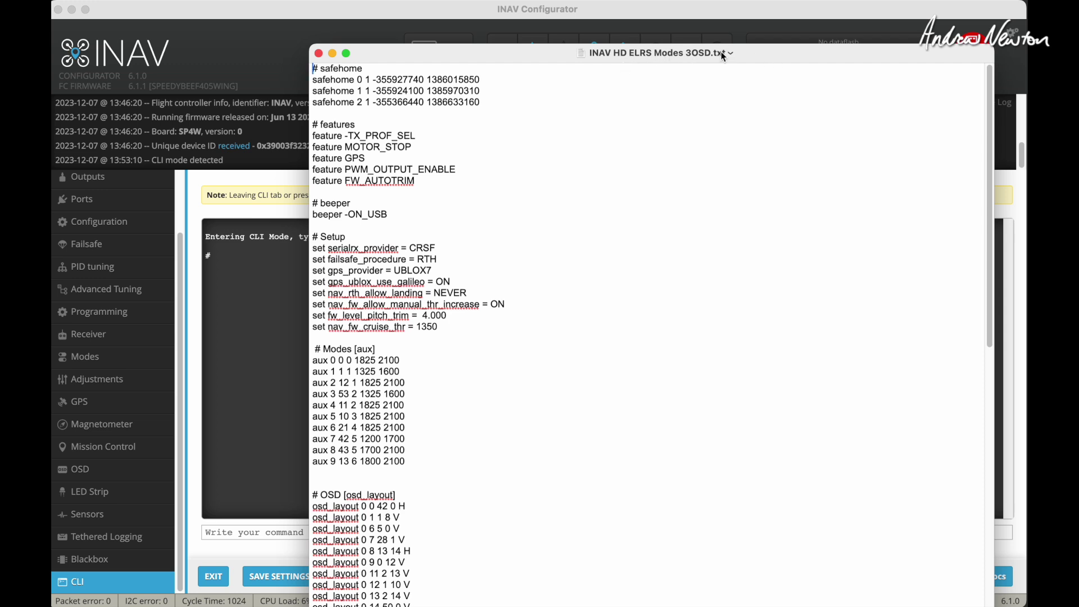
{"action": "left_click_drag", "start_coordinate": [474, 55], "coordinate": [494, 40]}
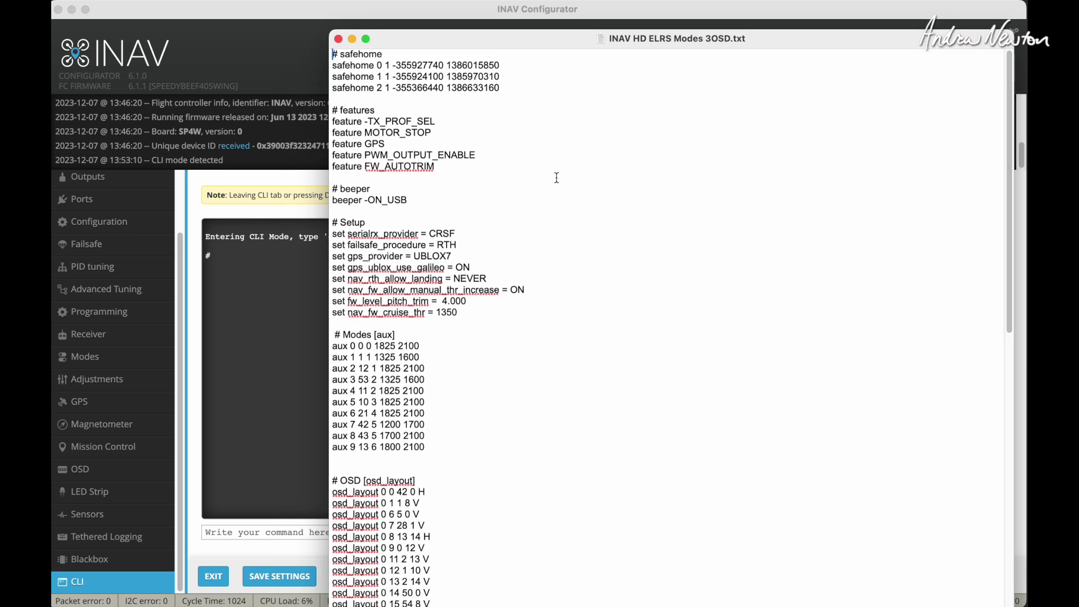
- Look through the safehome, feature, setup, mode and OSD layout commands in the text file, and close its window
{"action": "scroll", "coordinate": [557, 178], "scroll_direction": "down", "scroll_amount": 15}
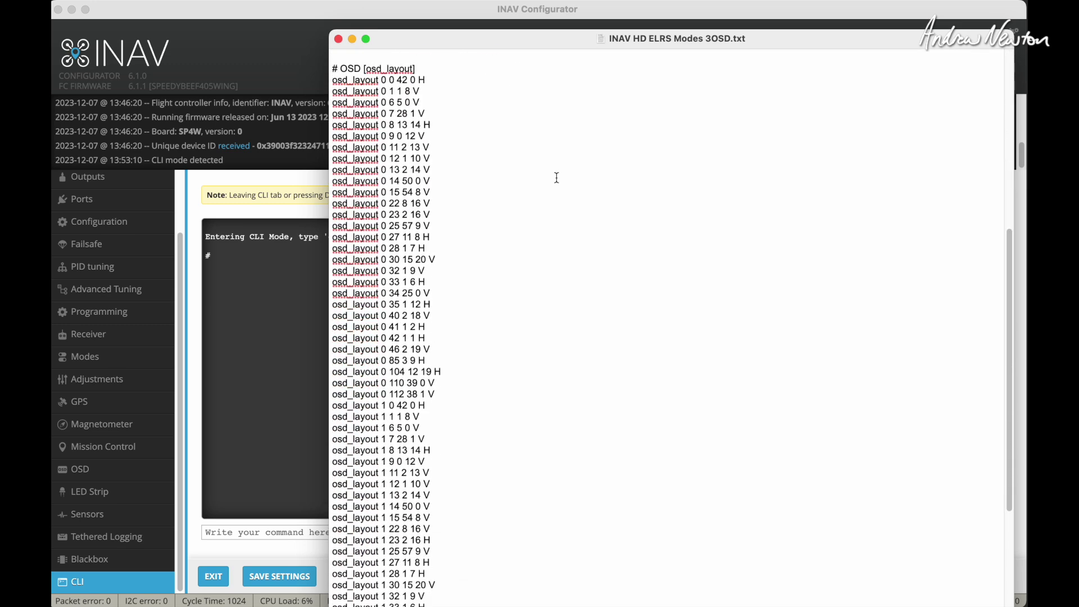
{"action": "scroll", "coordinate": [557, 176], "scroll_direction": "up", "scroll_amount": 15}
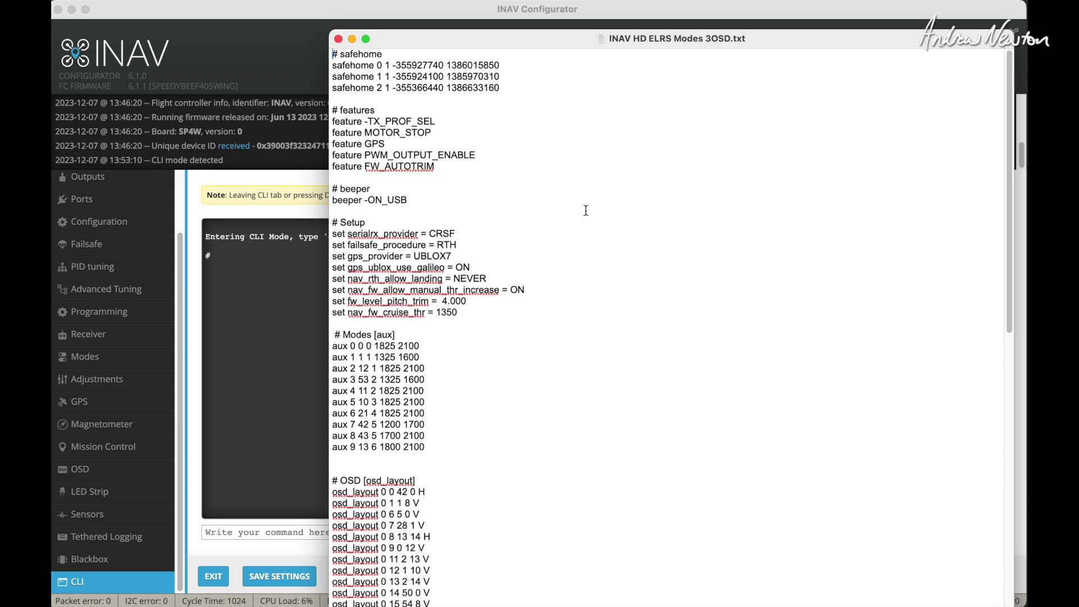
{"action": "scroll", "coordinate": [542, 290], "scroll_direction": "down", "scroll_amount": 15}
{"action": "scroll", "coordinate": [541, 289], "scroll_direction": "up", "scroll_amount": 12}
{"action": "scroll", "coordinate": [542, 290], "scroll_direction": "down", "scroll_amount": 2}
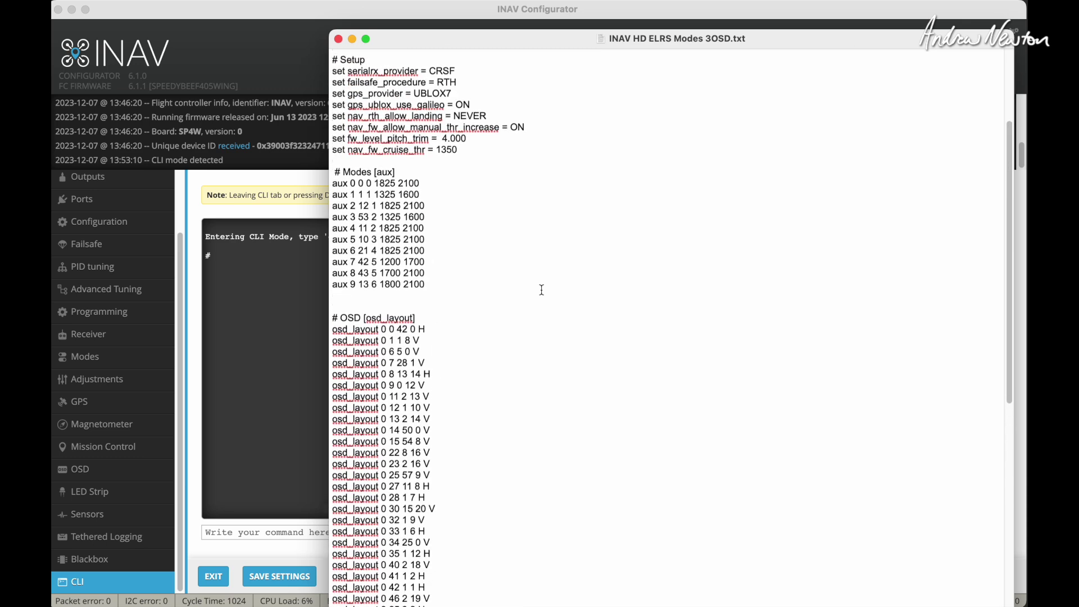
{"action": "scroll", "coordinate": [542, 290], "scroll_direction": "down", "scroll_amount": 10}
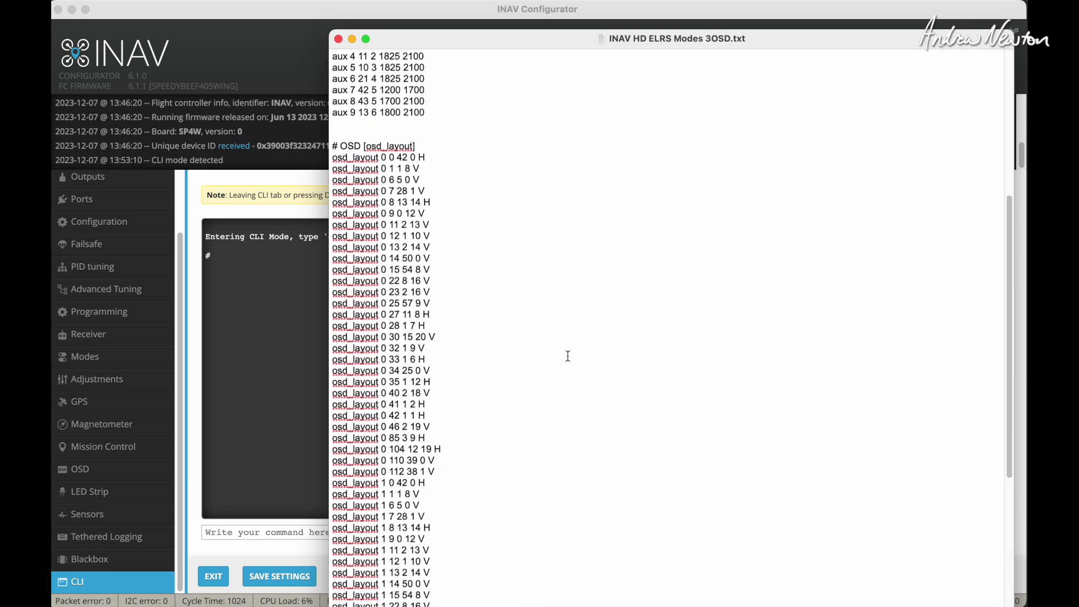
{"action": "scroll", "coordinate": [568, 355], "scroll_direction": "up", "scroll_amount": 5}
{"action": "left_click", "coordinate": [337, 39]}
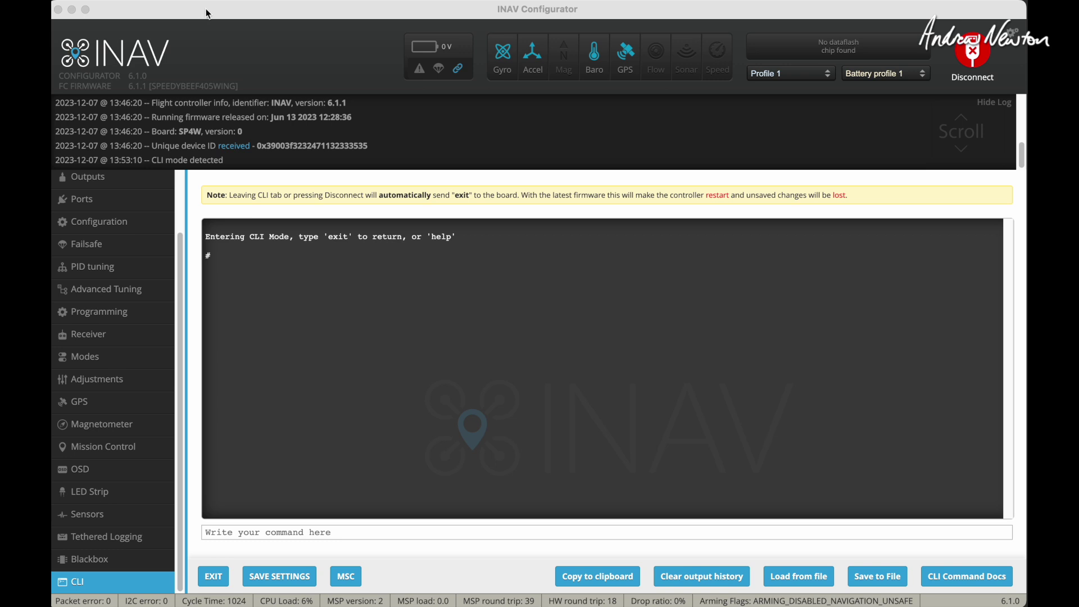